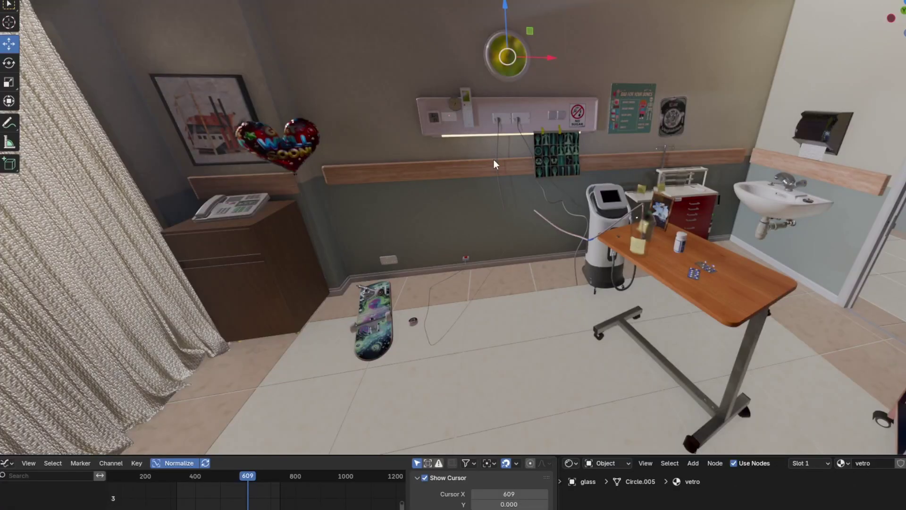
Review the arm's forearm pose and animation on the timeline, then select the arm mesh.
middle_drag(494, 164, 480, 182)
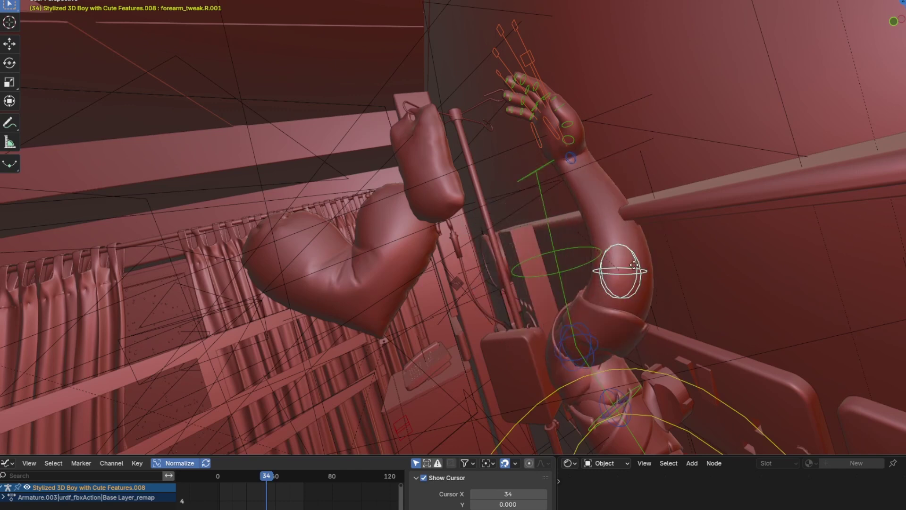
click(612, 281)
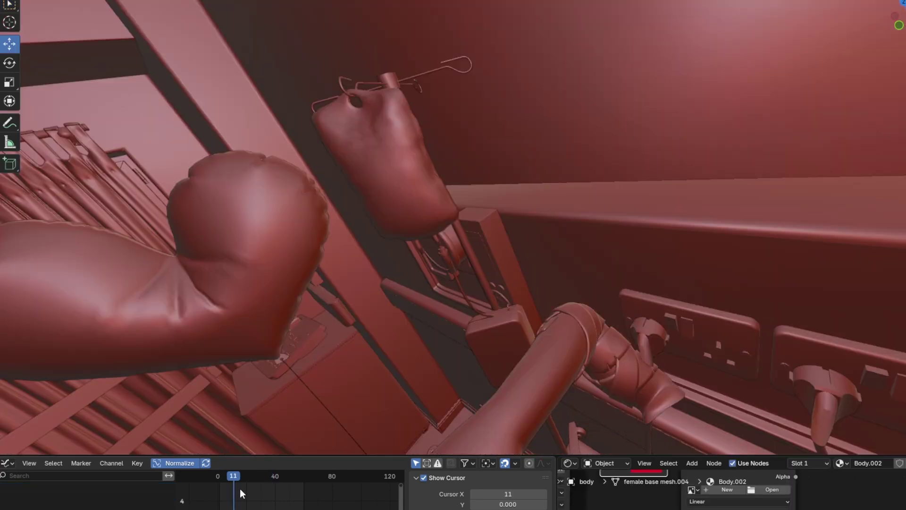
drag(239, 489, 295, 499)
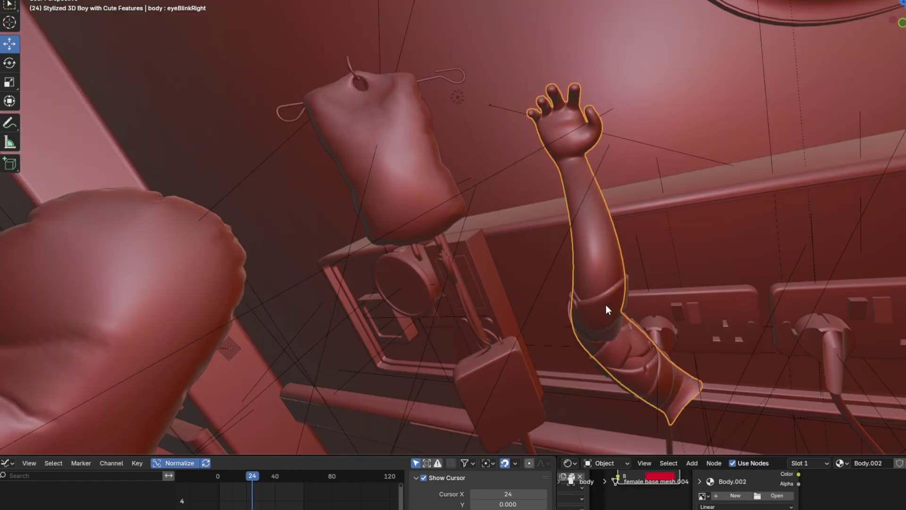
click(606, 304)
middle_drag(605, 304, 695, 244)
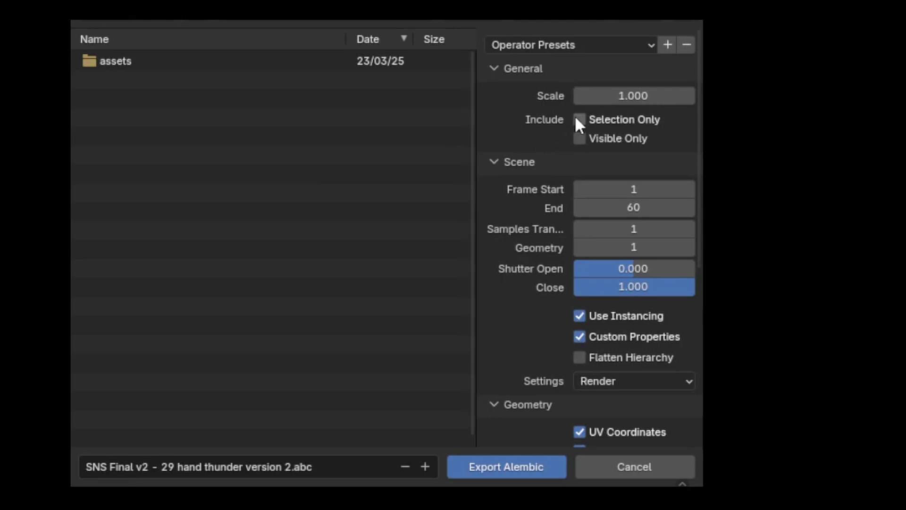
Enable Subdivision Apply in the arm's Alembic export for frames 1–60.
scroll(539, 140, down, 10)
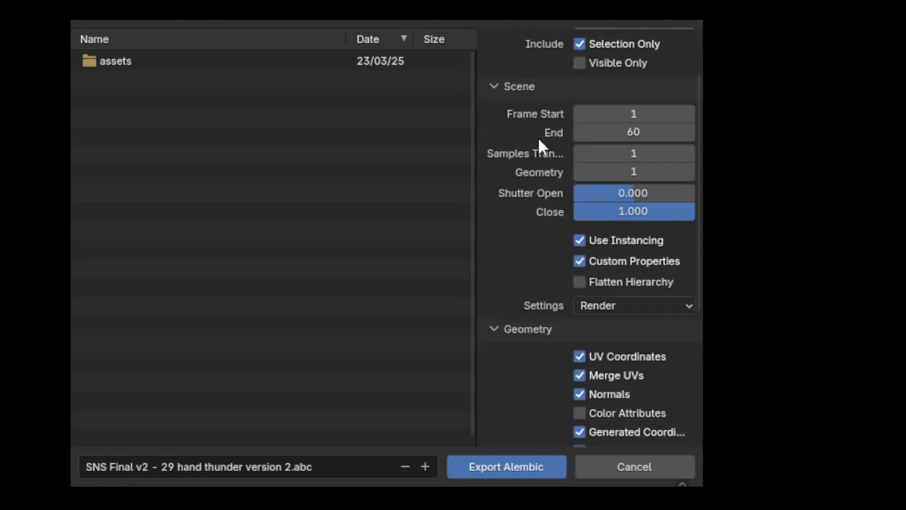
click(580, 275)
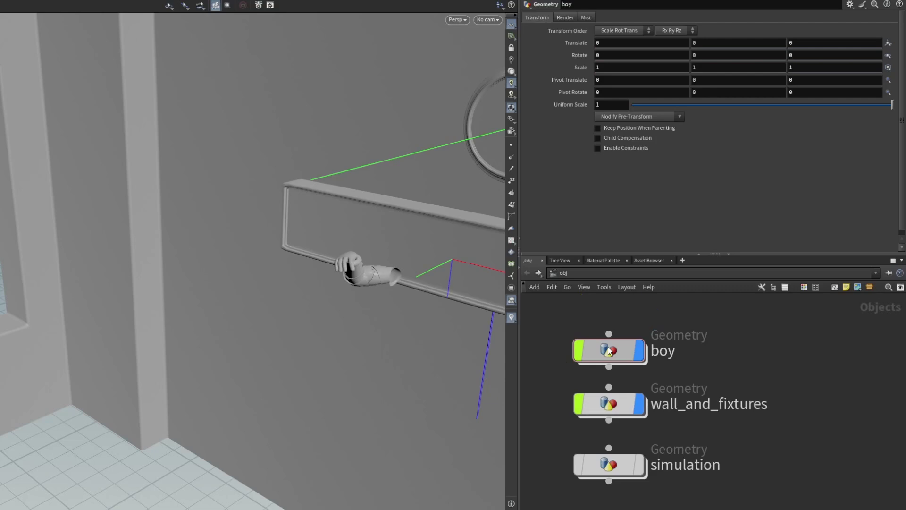
Look inside the boy and wall_and_fixtures objects, returning to object level each time.
click(609, 350)
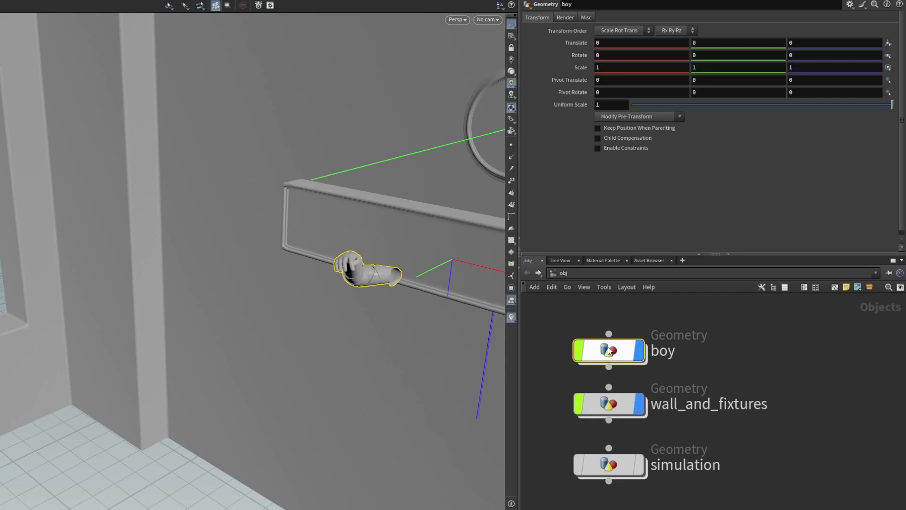
double_click(608, 350)
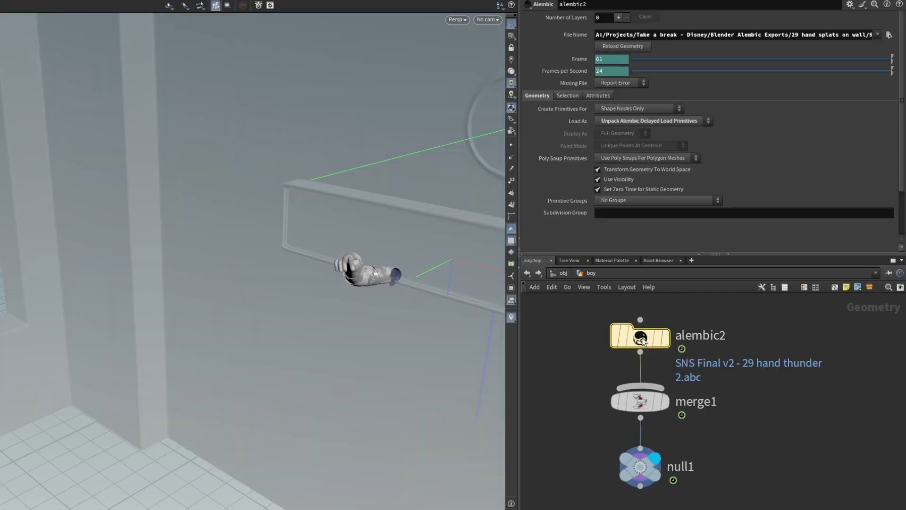
mouse_move(642, 405)
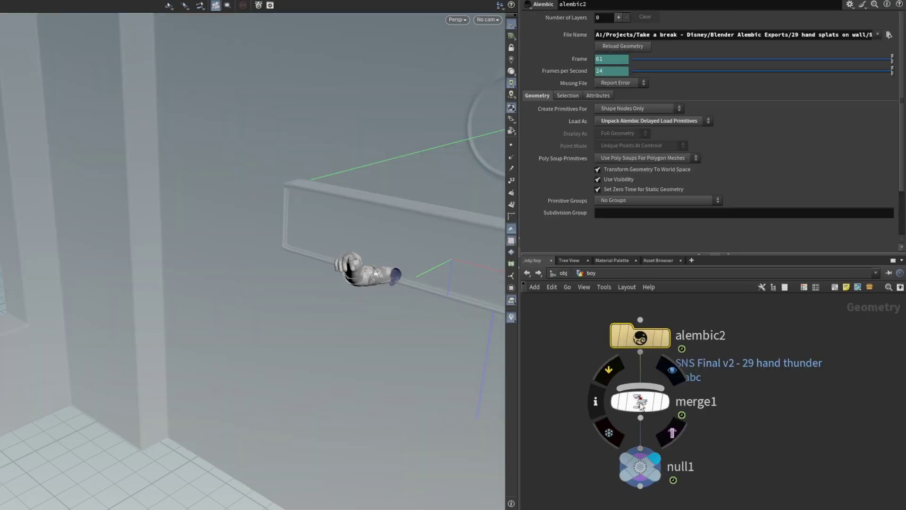
click(528, 273)
click(608, 404)
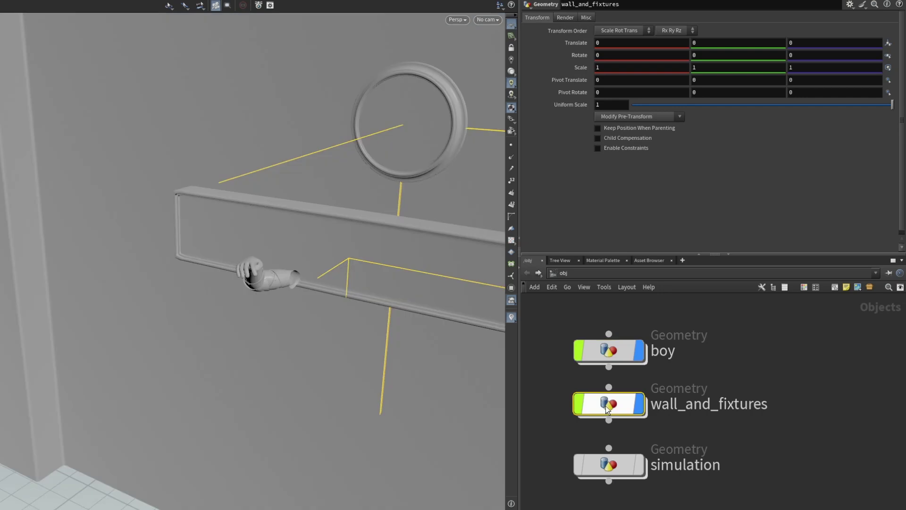
double_click(605, 406)
click(527, 273)
Enter the simulation object's network and move merge_boy_arm lower.
click(576, 455)
mouse_move(576, 456)
mouse_move(613, 456)
mouse_down()
mouse_move(648, 456)
mouse_move(663, 471)
mouse_move(613, 456)
mouse_move(616, 465)
mouse_up()
double_click(616, 465)
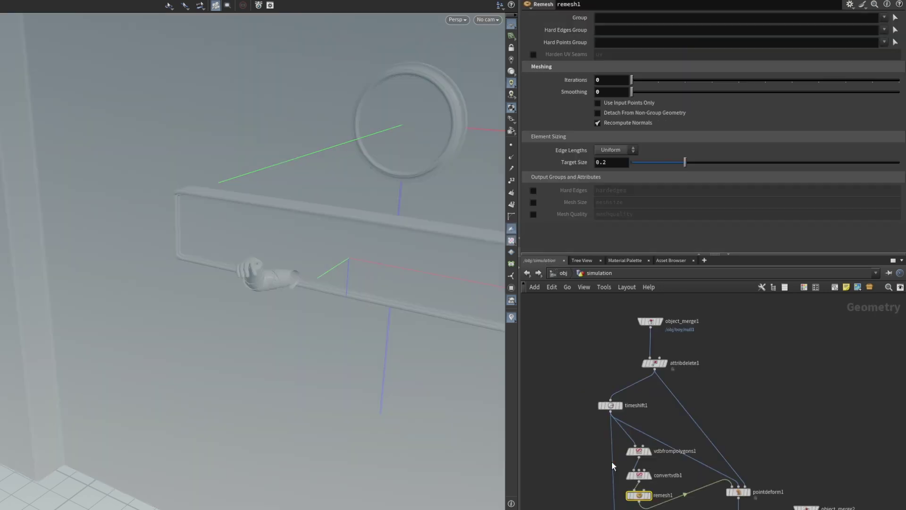
scroll(680, 390, up, 2)
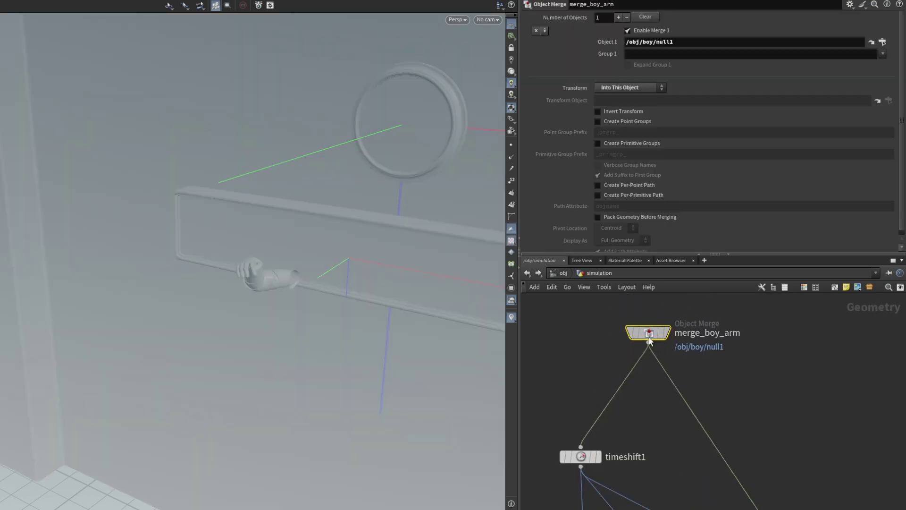
drag(647, 330, 637, 394)
middle_drag(700, 426, 699, 344)
Inspect timeshift1, holding the arm at frame 1, and the vdbfrompolygons1 settings.
click(586, 375)
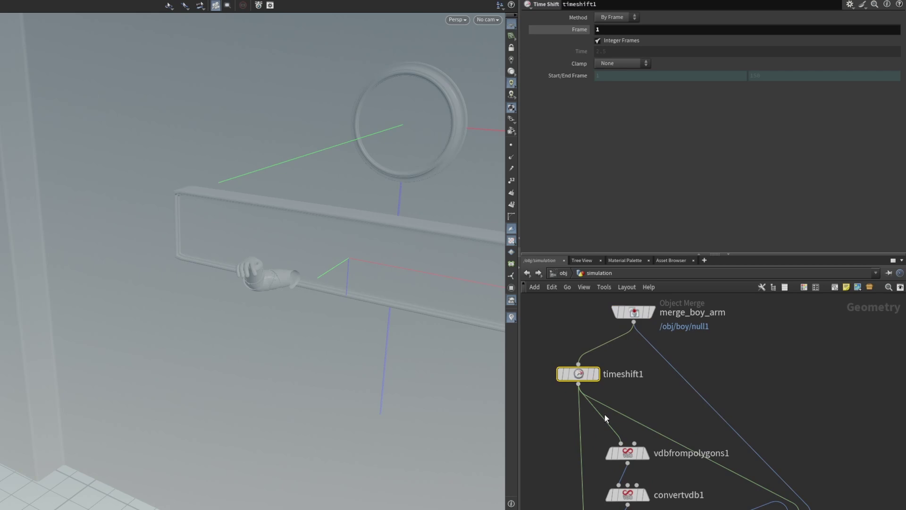
click(627, 452)
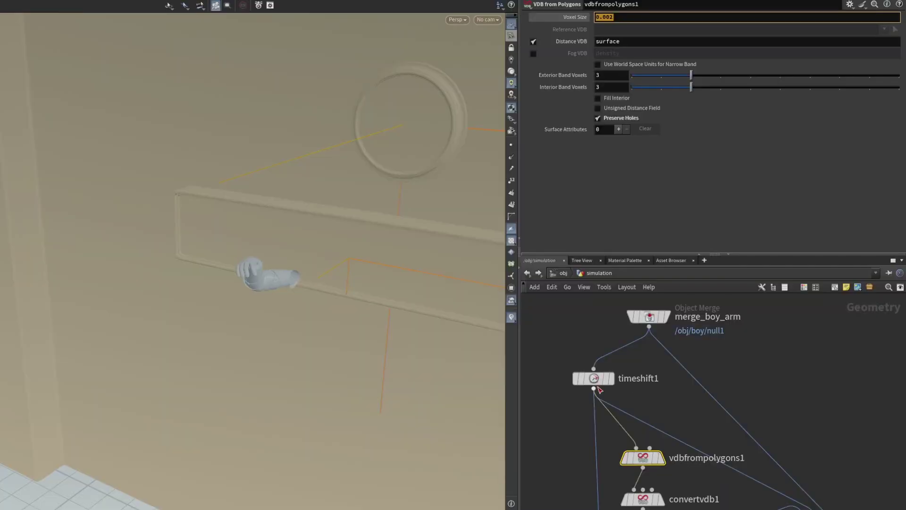
click(595, 381)
scroll(596, 434, up, 5)
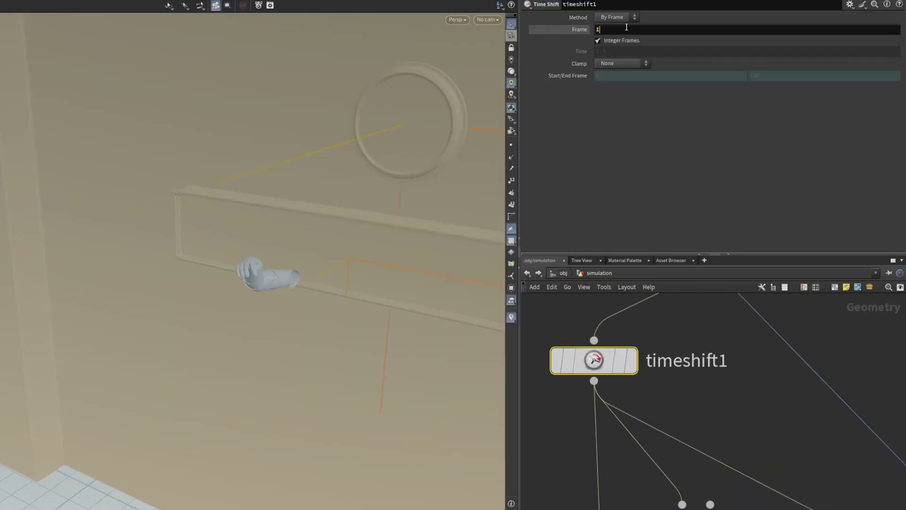
Inspect vdbfrompolygons1 (voxel size 0.002), convertvdb1 to polygons, and remesh1 at target size 0.2.
middle_drag(651, 384, 666, 298)
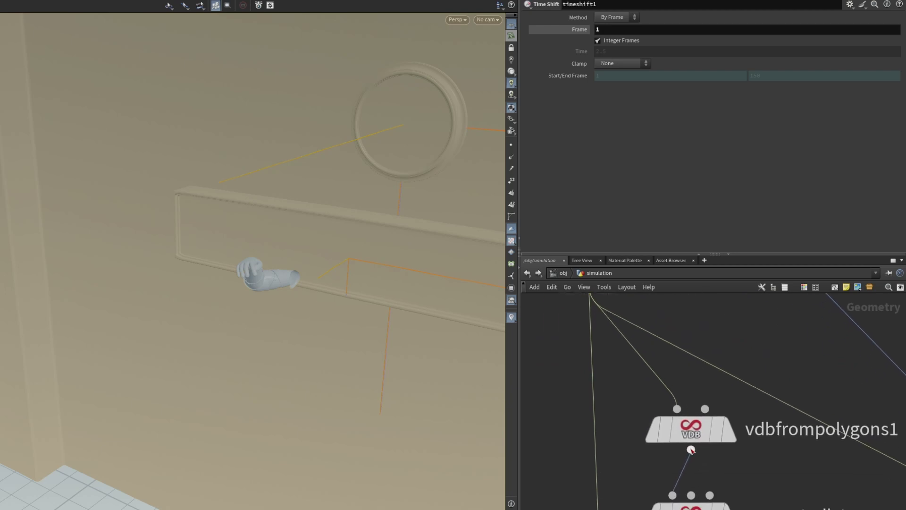
click(685, 432)
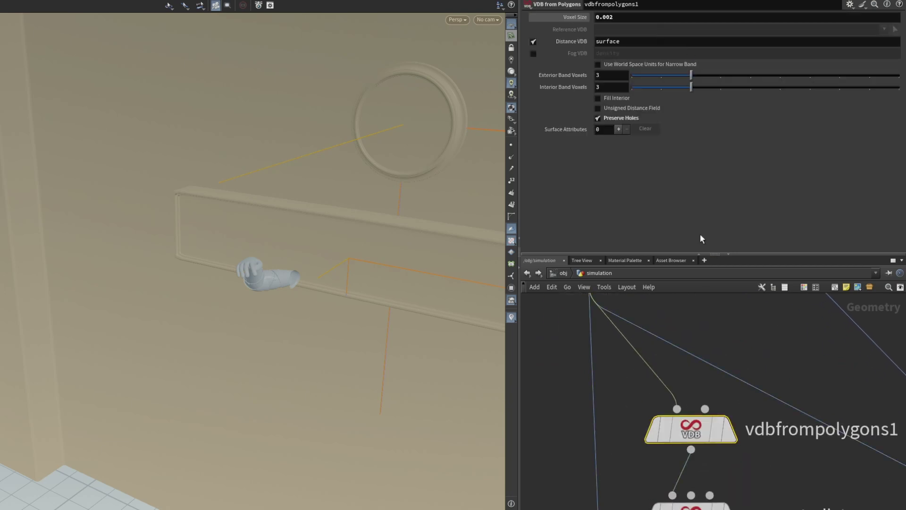
click(634, 18)
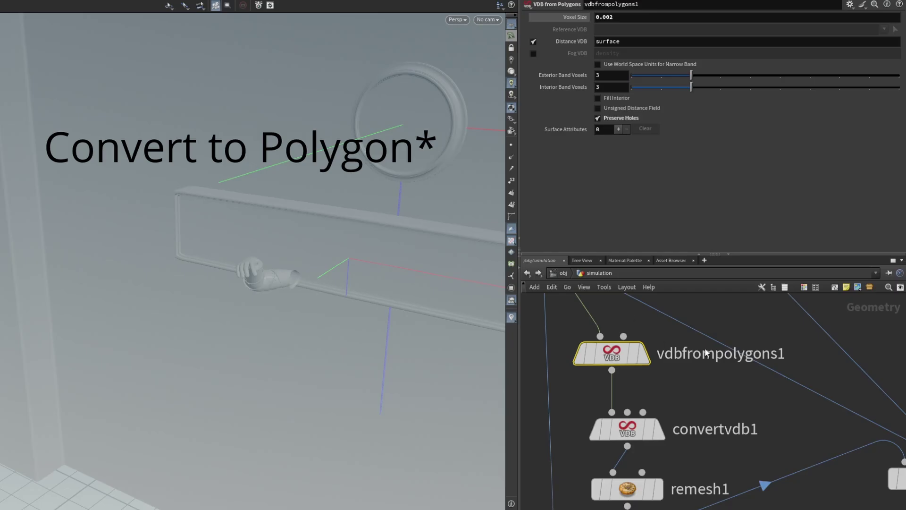
click(606, 359)
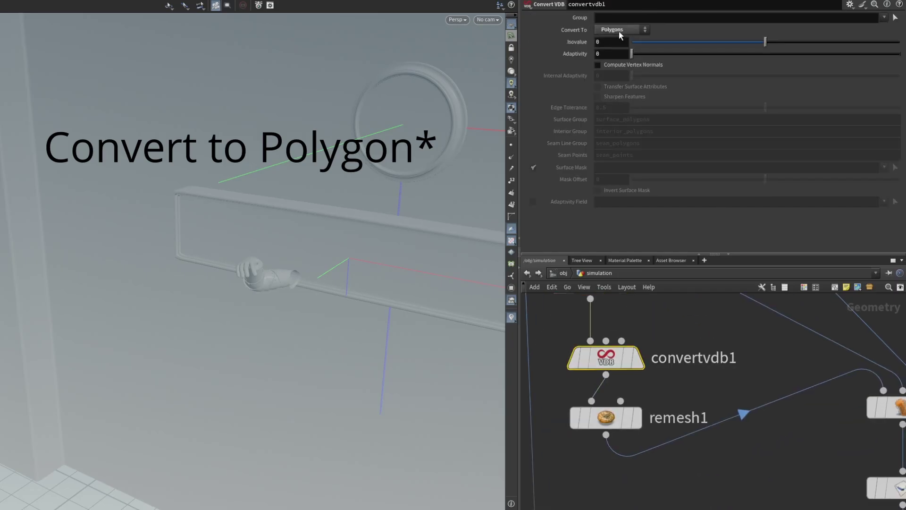
click(606, 417)
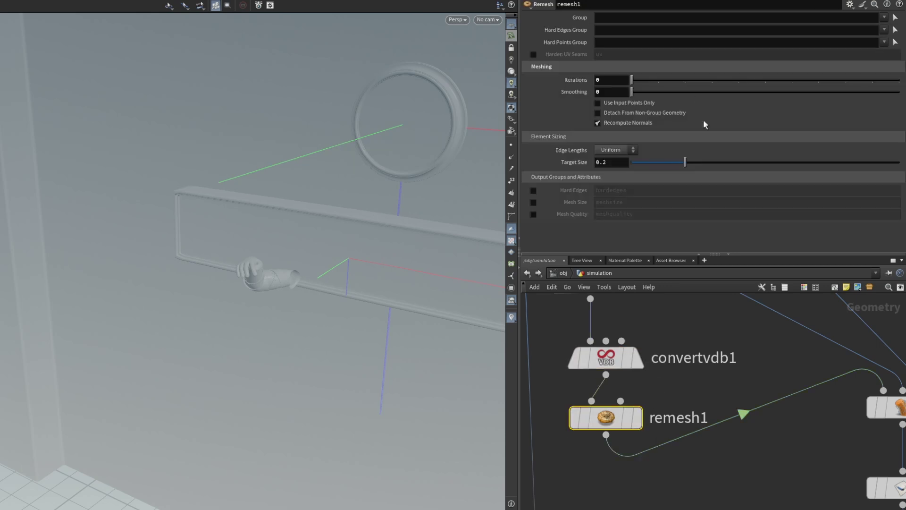
middle_drag(783, 376, 596, 366)
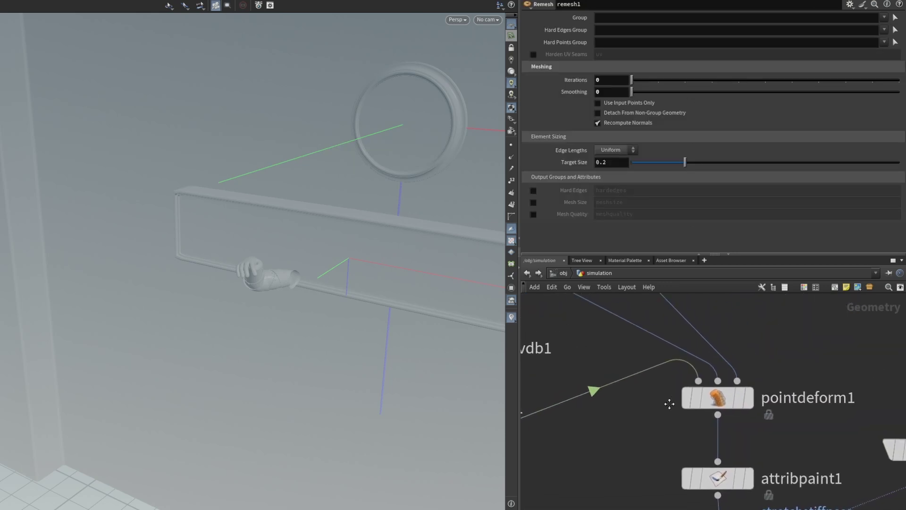
Inspect pointdeform1 and attribpaint1, which paints the stretchstiffness attribute.
click(722, 398)
mouse_move(779, 425)
middle_down()
mouse_move(720, 403)
mouse_move(709, 361)
middle_up()
click(656, 415)
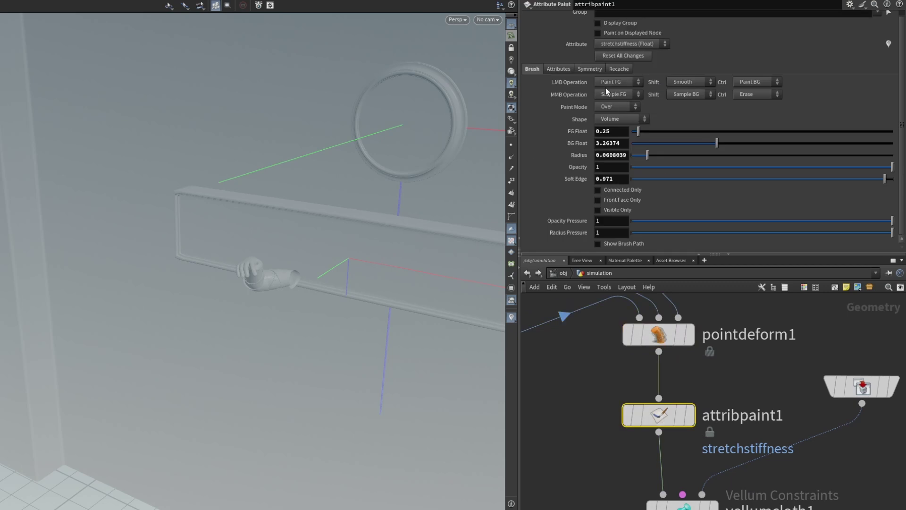
click(565, 69)
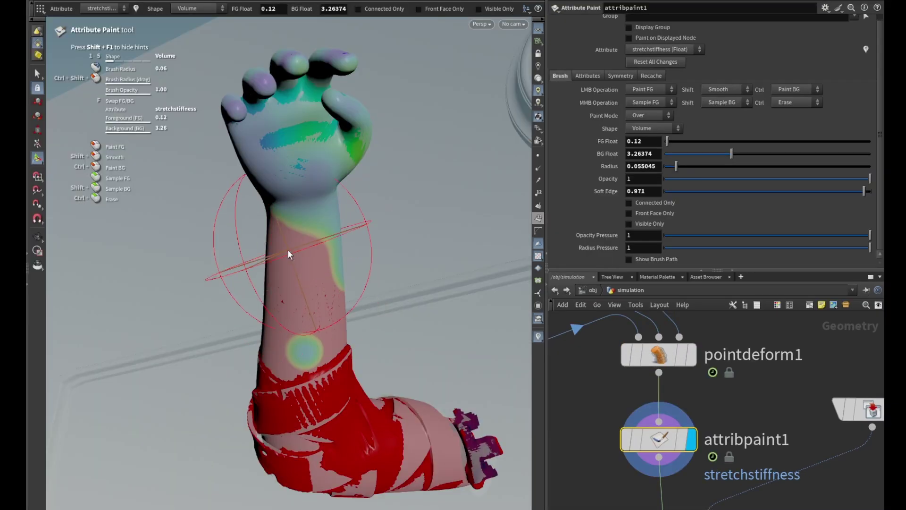
Paint stretchstiffness on the arm and a yellow-orange cuff band at foreground value 0.9.
mouse_move(289, 252)
mouse_down()
mouse_move(277, 264)
mouse_move(304, 307)
mouse_move(310, 260)
mouse_move(265, 352)
mouse_move(390, 305)
mouse_up()
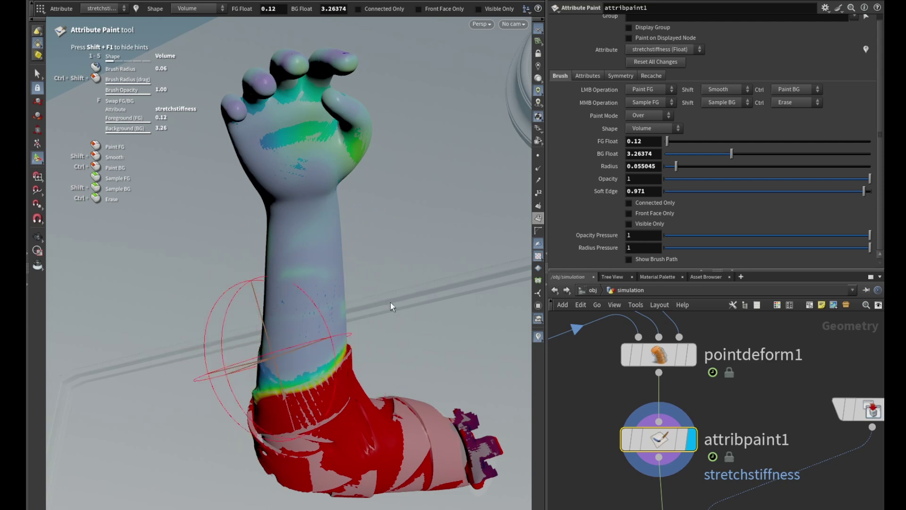
drag(678, 141, 684, 141)
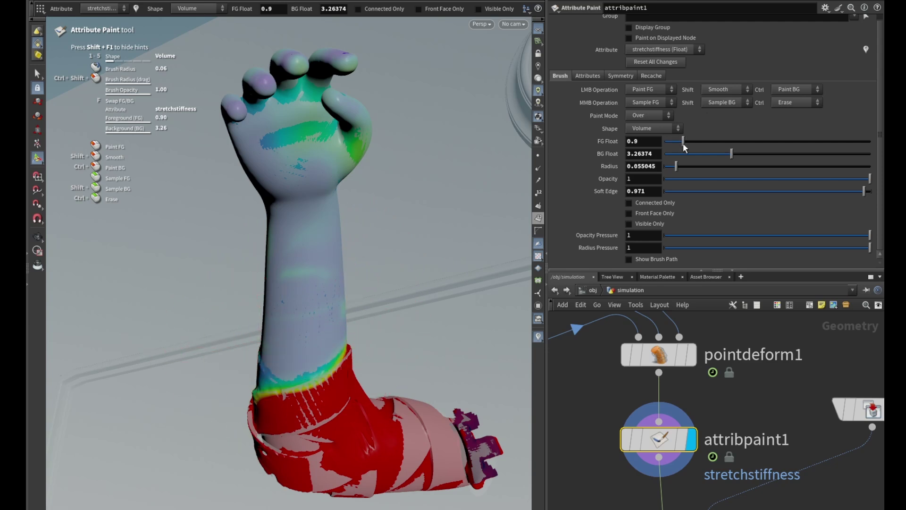
mouse_move(375, 423)
mouse_down()
mouse_move(307, 398)
mouse_move(302, 448)
mouse_move(346, 407)
mouse_move(333, 393)
mouse_move(275, 432)
mouse_move(272, 470)
mouse_up()
key(Escape)
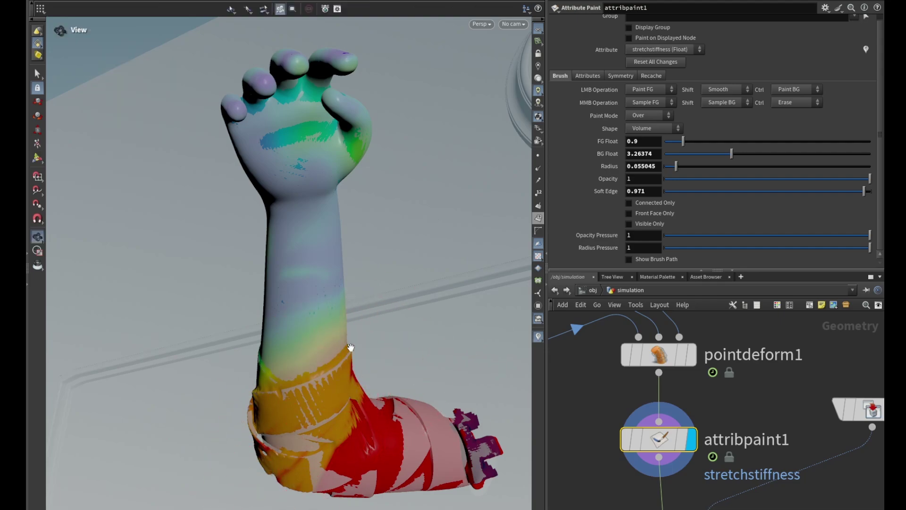
Set the foreground paint value to 1, then 0.19, and show vellumcloth1's cloth constraints.
drag(326, 326, 278, 419)
drag(684, 141, 685, 140)
click(383, 276)
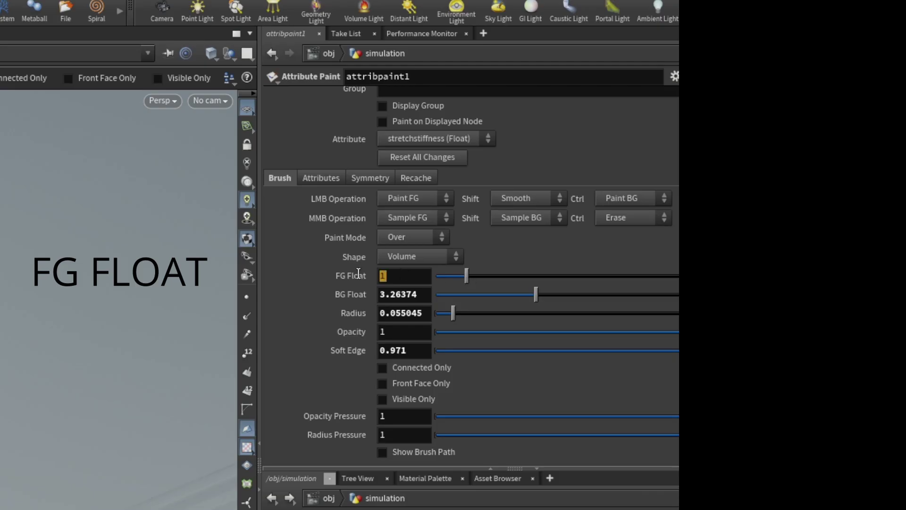
key(Return)
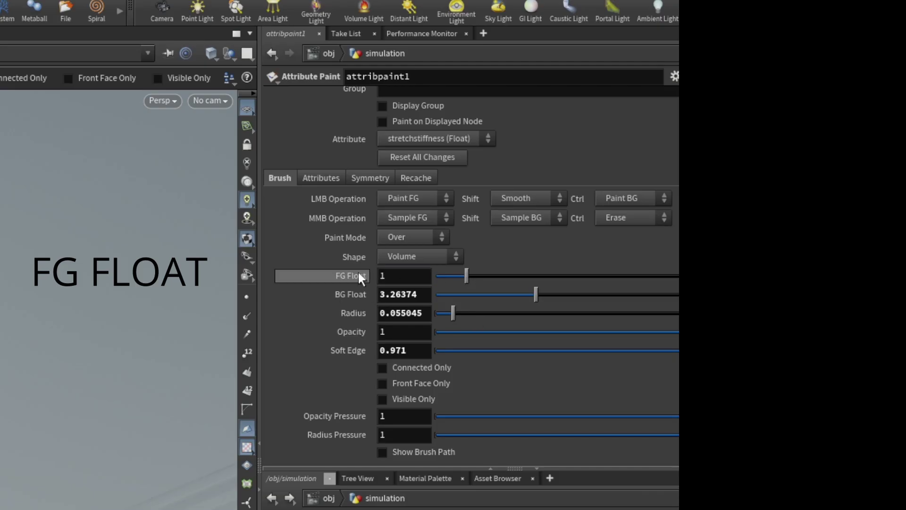
drag(465, 275, 440, 276)
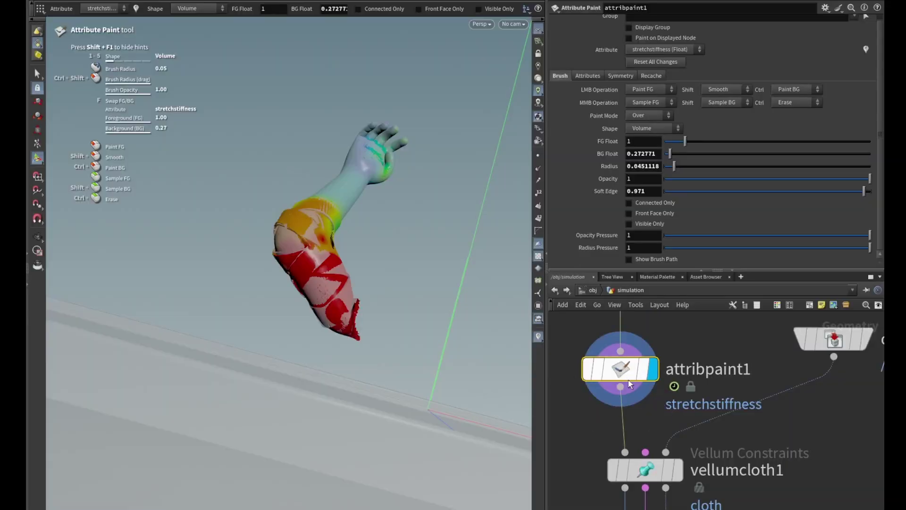
click(775, 470)
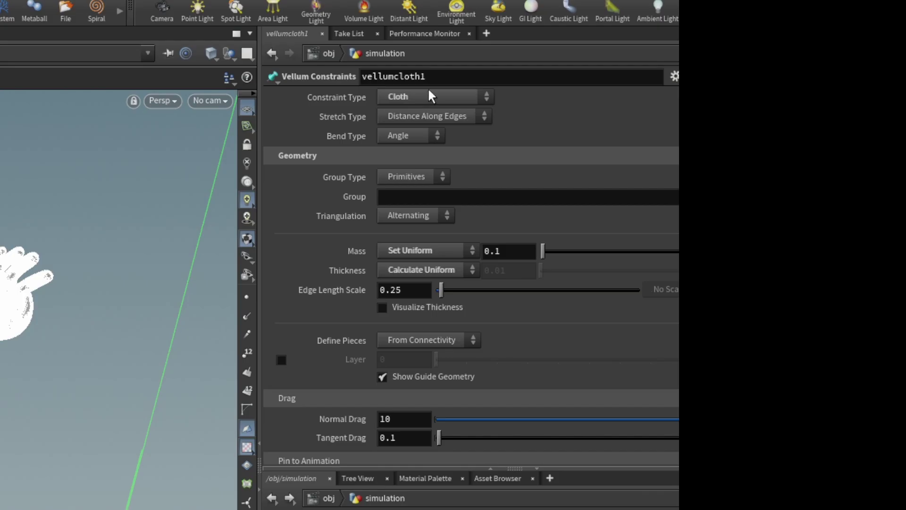
scroll(514, 244, down, 10)
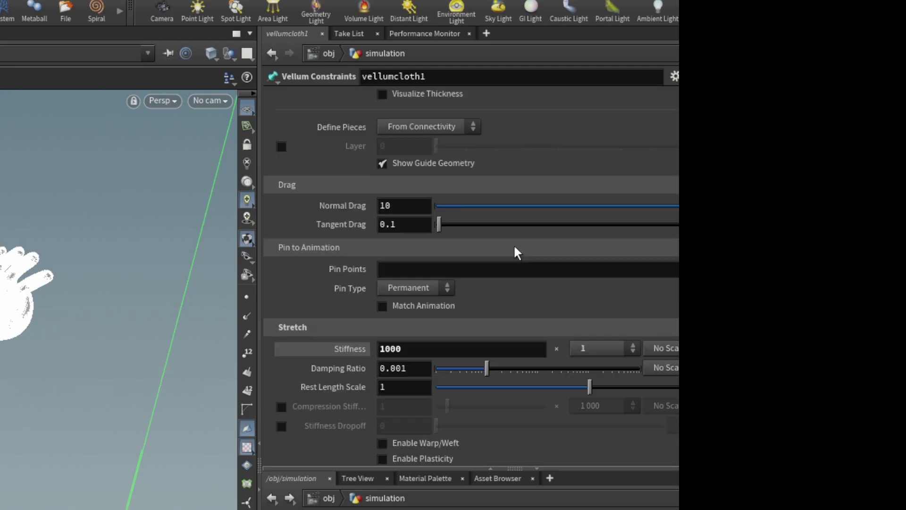
click(431, 232)
scroll(472, 311, down, 2)
click(418, 341)
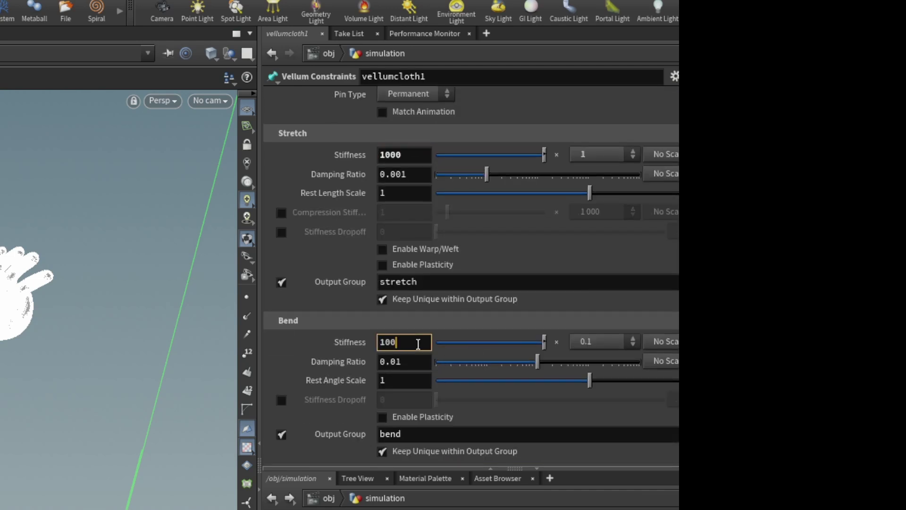
scroll(645, 347, down, 2)
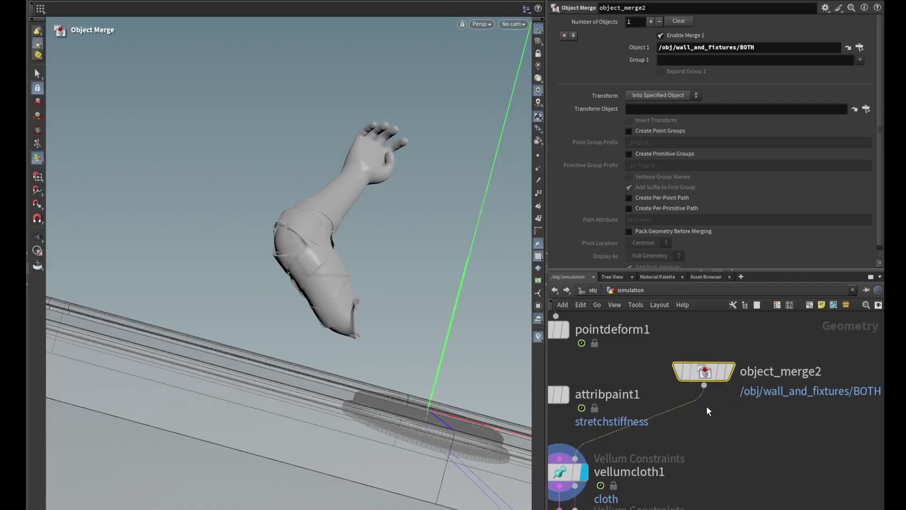
Move object_merge2 down, then view vellumstruts1 and vellumconstraints1's Pin to Target settings.
drag(732, 386, 727, 410)
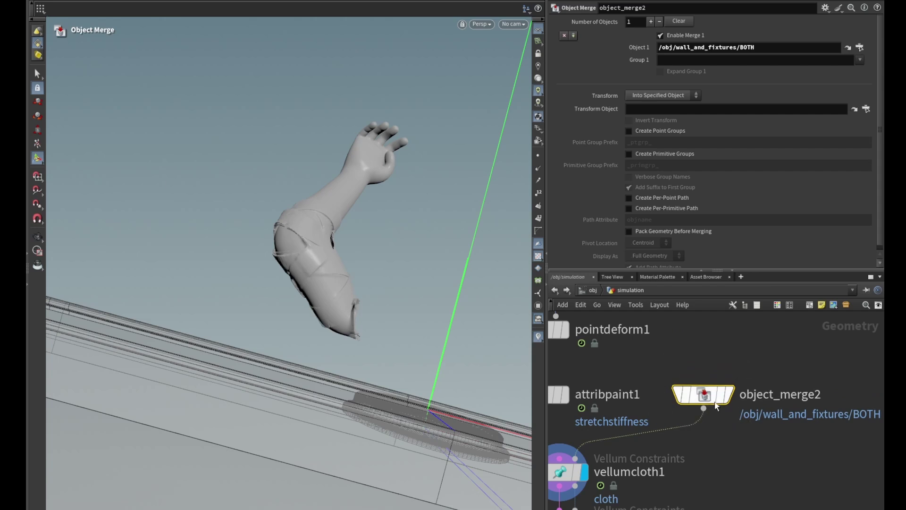
scroll(728, 414, up, 2)
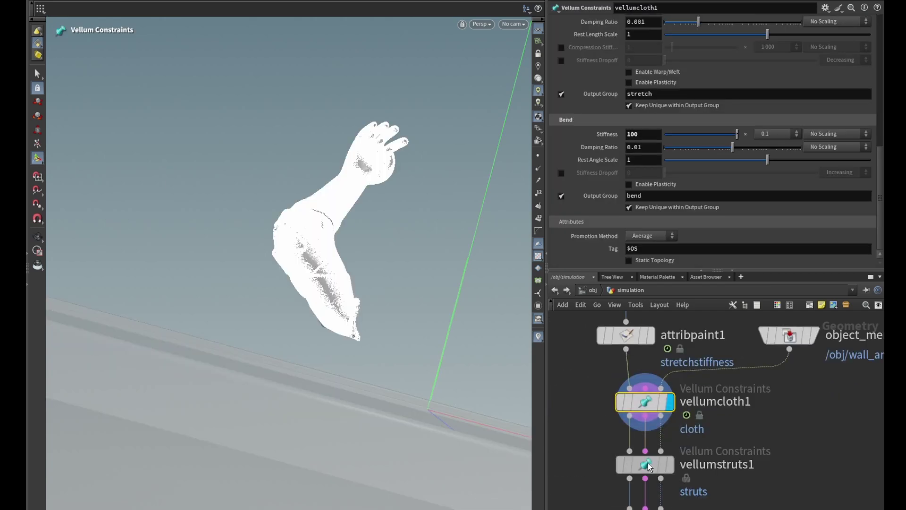
click(647, 466)
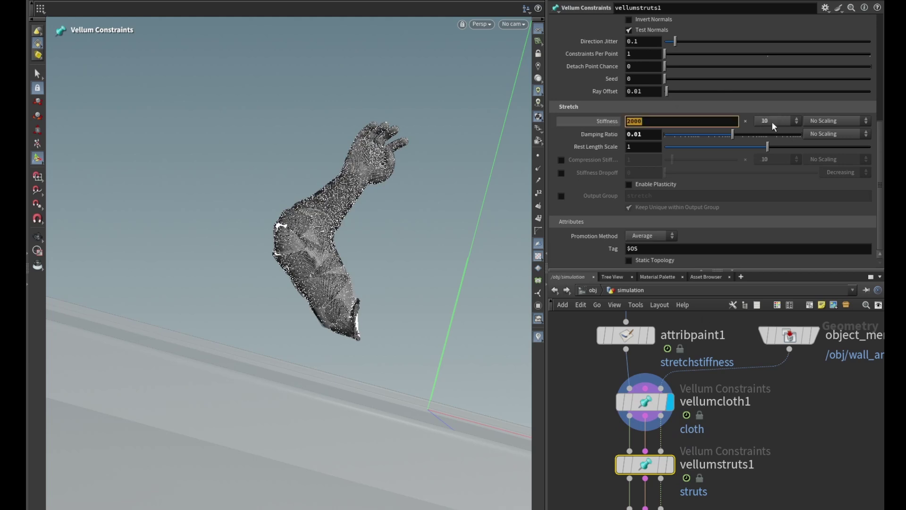
scroll(791, 366, down, 3)
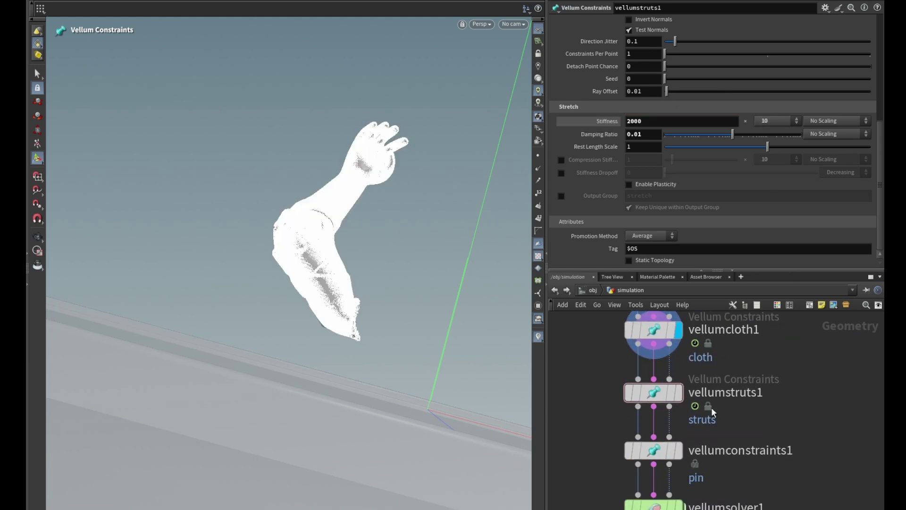
click(654, 450)
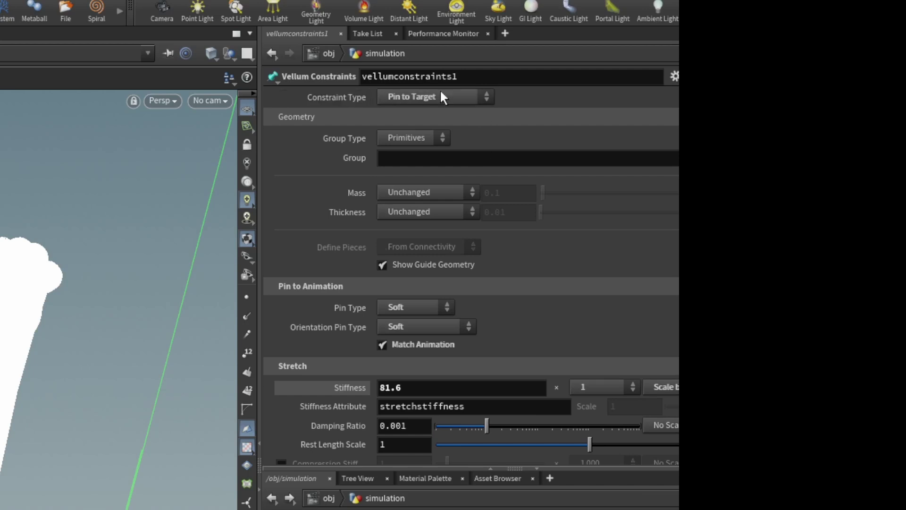
scroll(645, 278, down, 3)
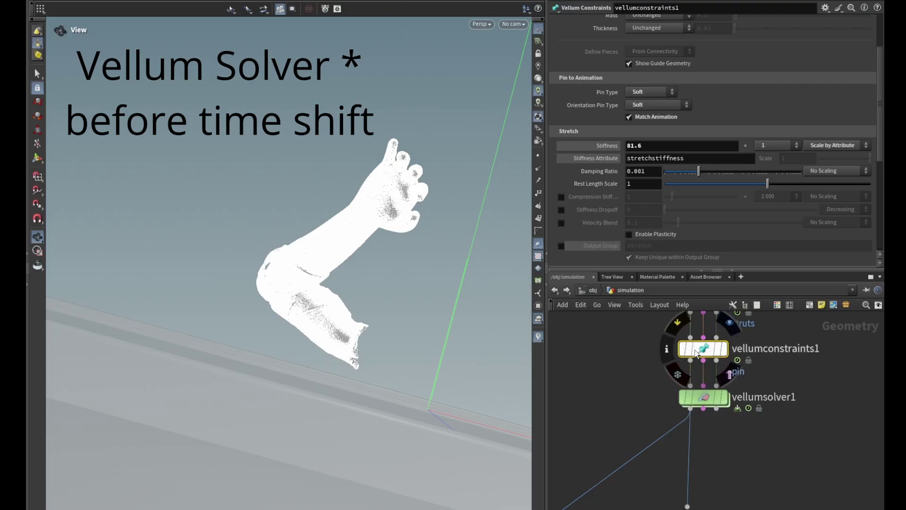
Review vellumsolver1 and timeshift2, then wire timeshift1 into pointdeform2's first input.
click(696, 399)
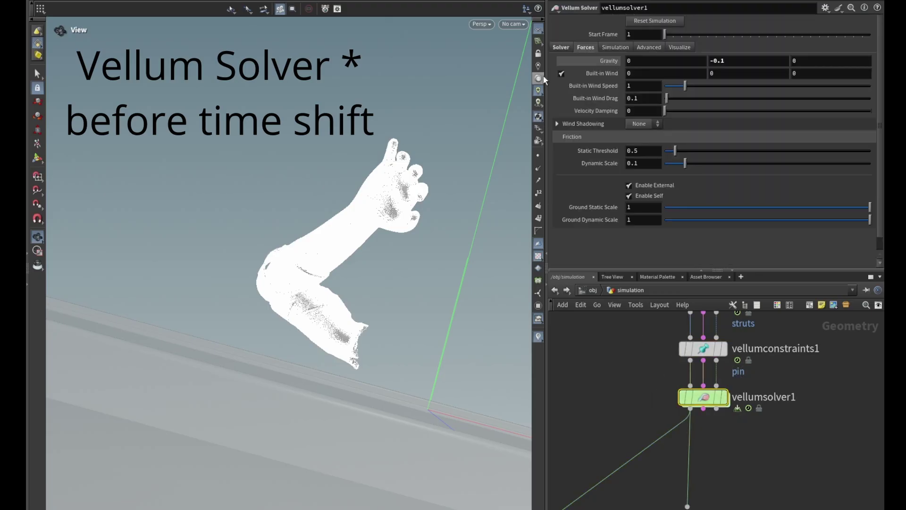
middle_drag(707, 355, 776, 246)
click(758, 404)
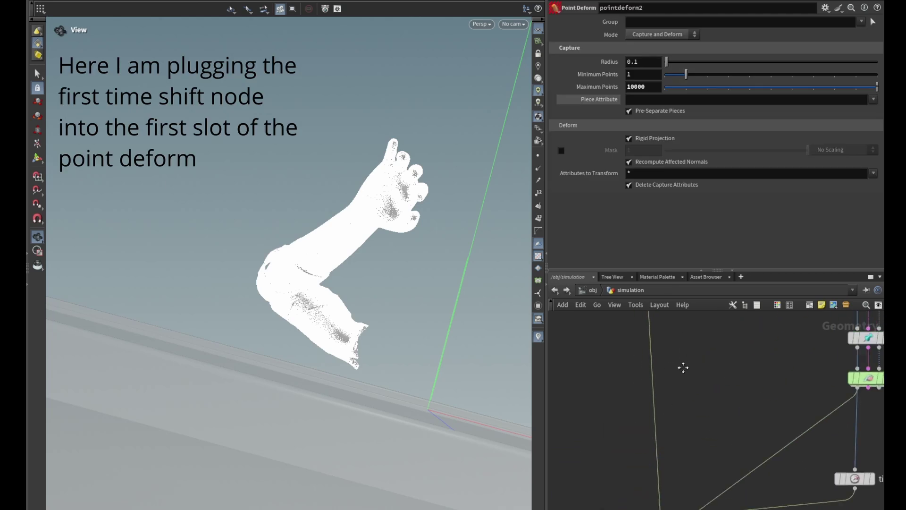
middle_drag(712, 367, 679, 399)
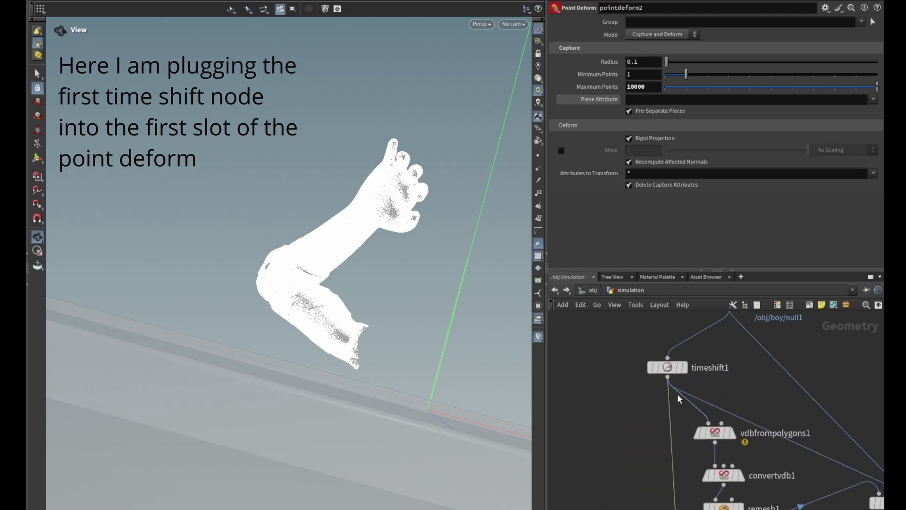
click(667, 367)
middle_drag(668, 368, 802, 406)
Check timeshift2, pointdeform2, and filecache1 loading the sim for frames 1–60.
click(834, 404)
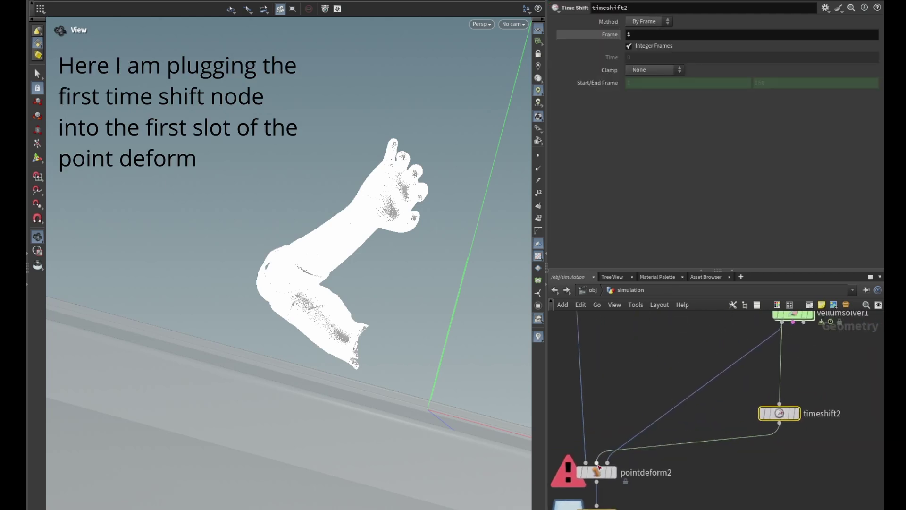
click(597, 471)
middle_drag(599, 467, 669, 373)
click(670, 417)
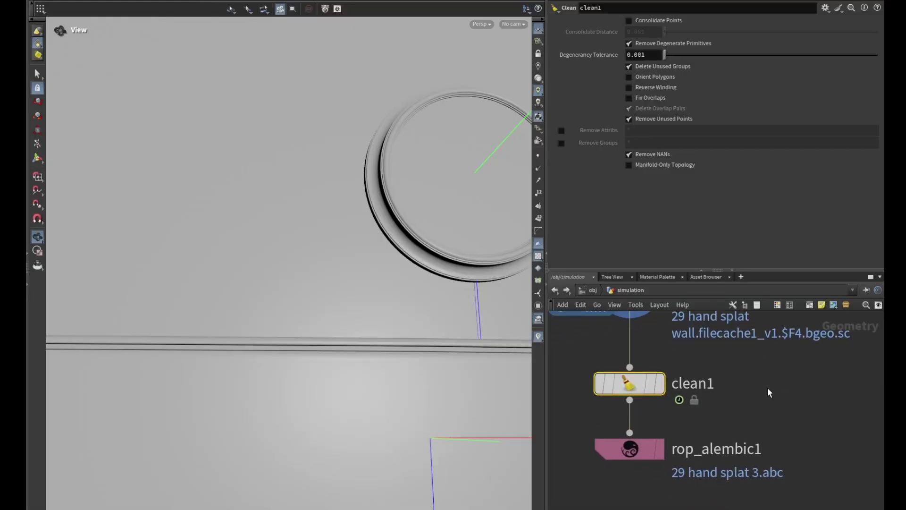
Show rop_alembic1's settings writing '29 hand splat 3.abc' for frames 1–60.
mouse_move(630, 382)
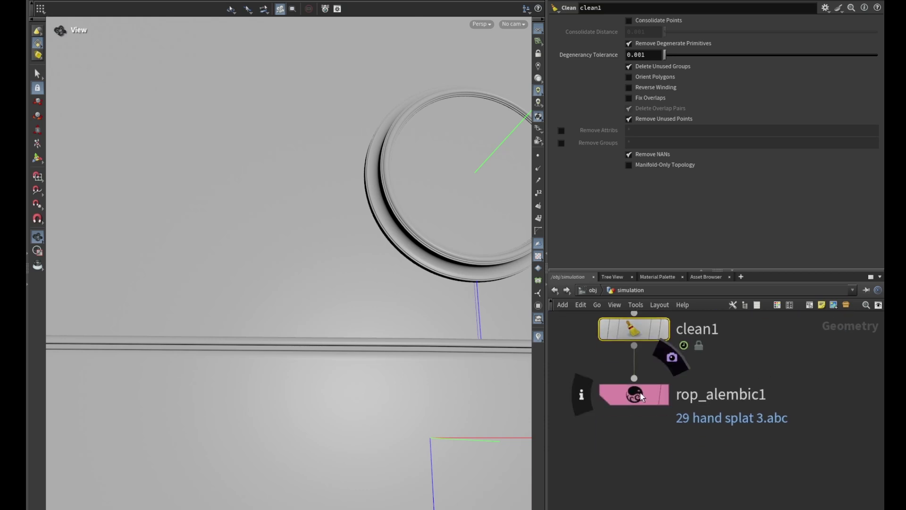
click(640, 394)
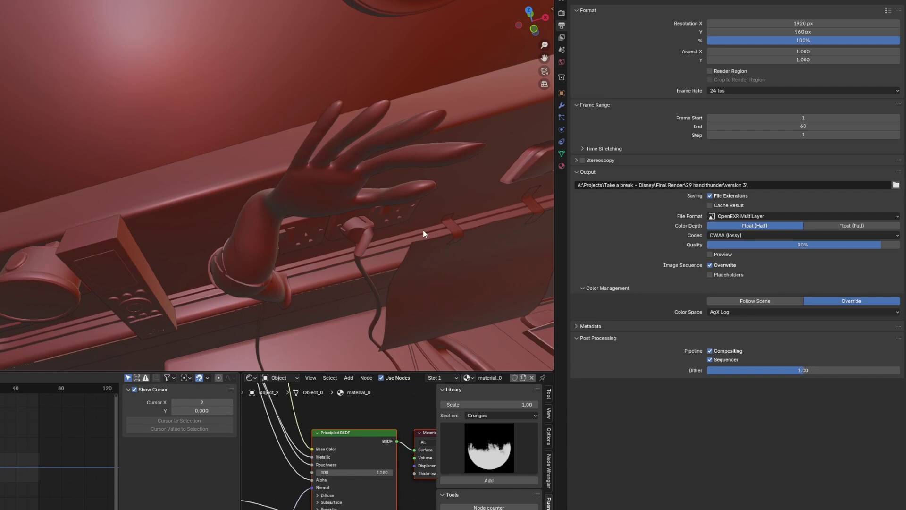
Play back the animation, then select the ClothMat.003 wristband and enter Edit Mode.
key(space)
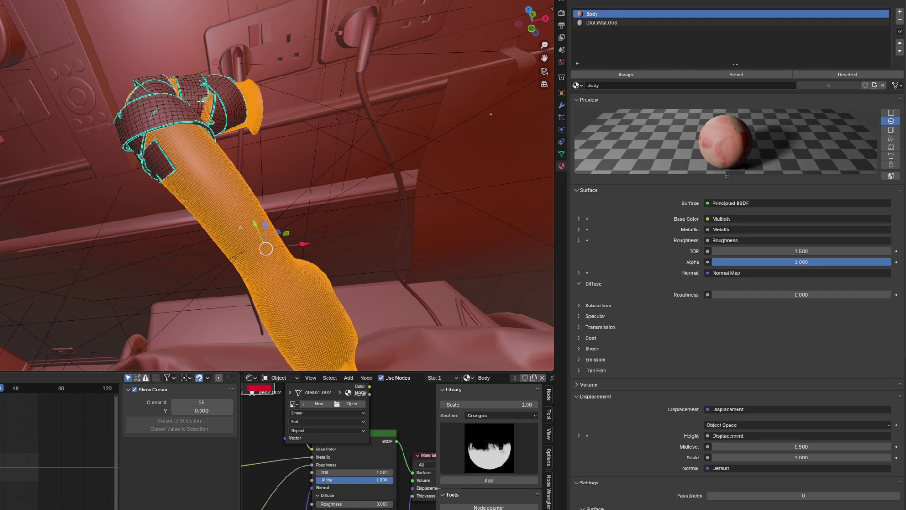
click(174, 113)
key(Tab)
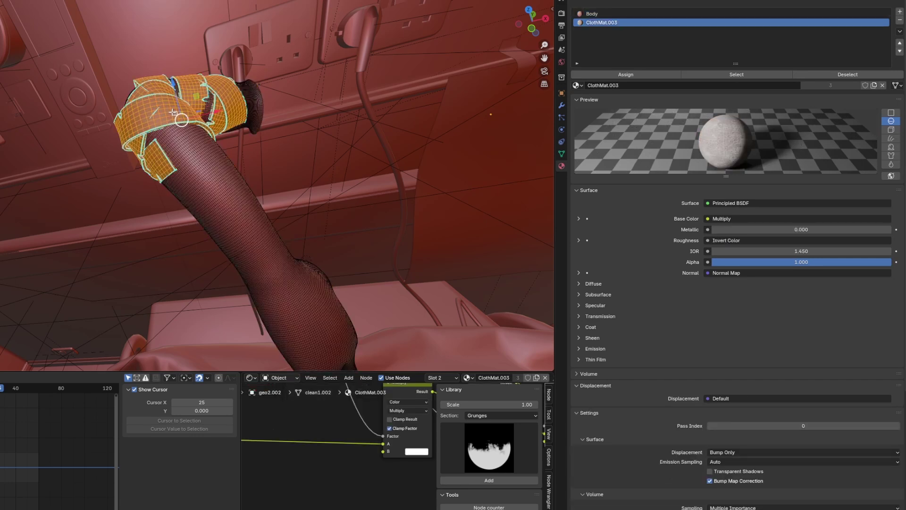